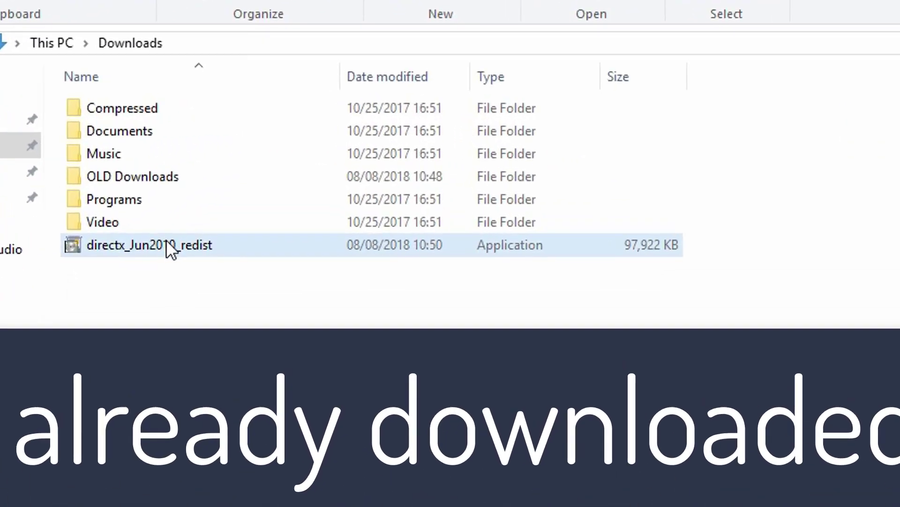
Create a new folder named "directx offline" in Downloads
click(167, 241)
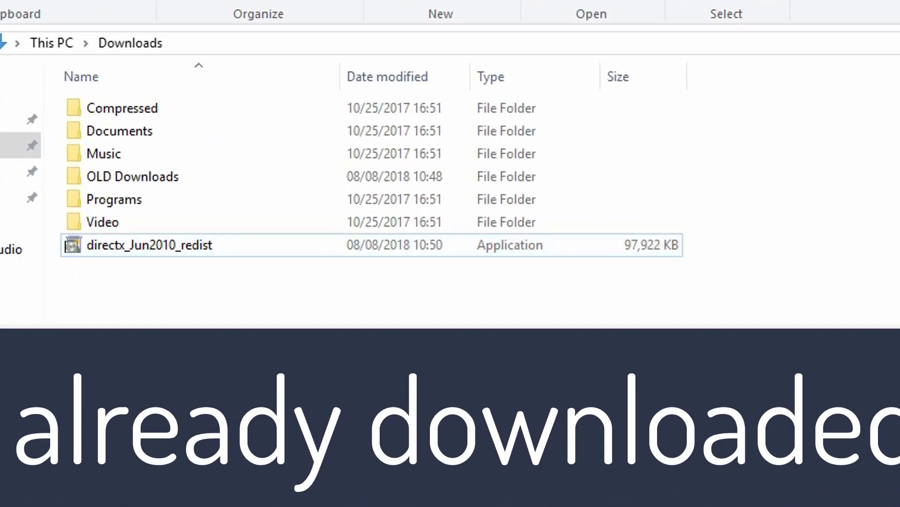
key(ctrl+shift+n)
text(dire)
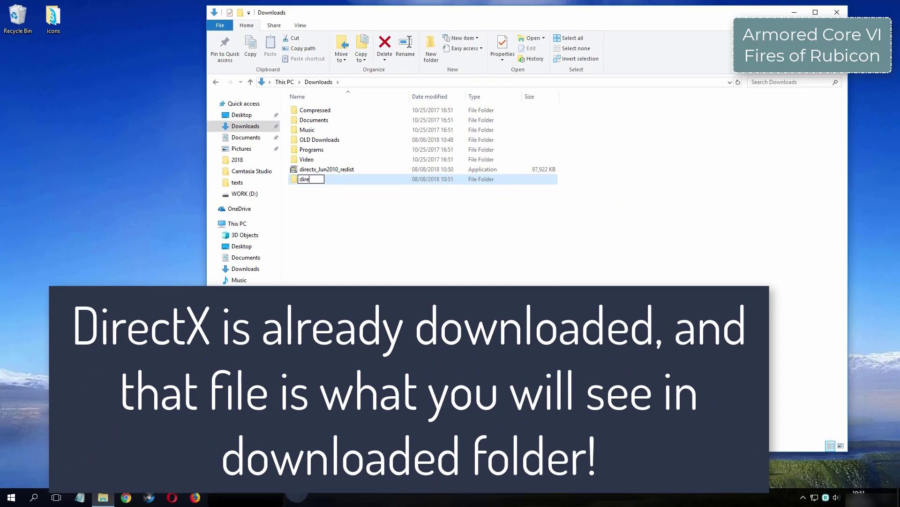
text(xc)
key(BackSpace)
text(ct)
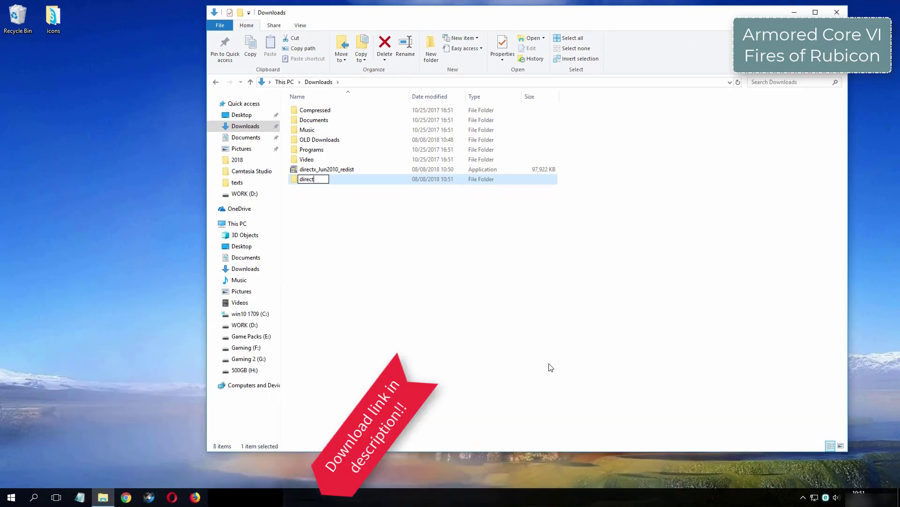
text(x o)
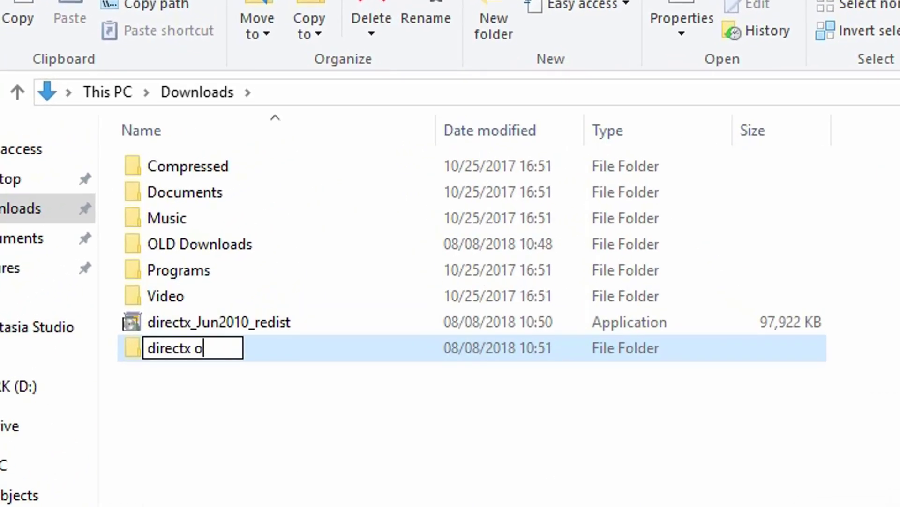
text(ffline)
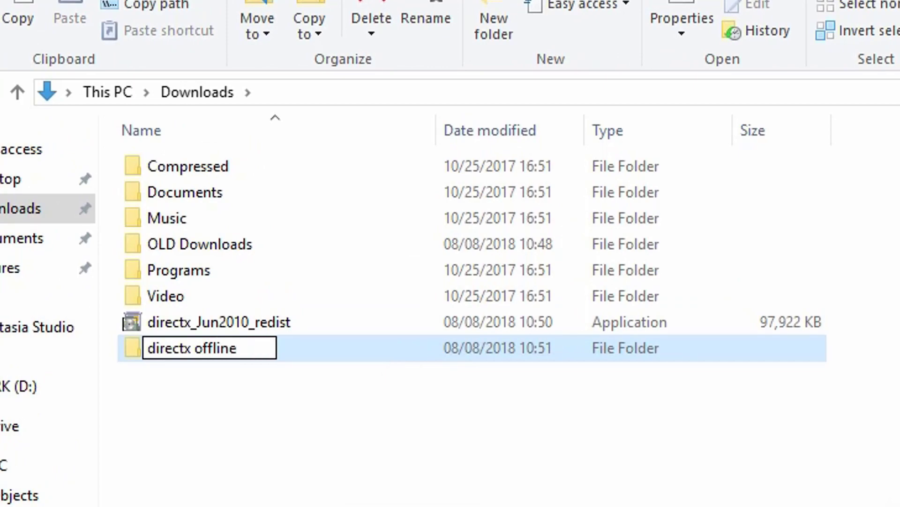
key(Return)
Run the directx_Jun2010_redist package and accept its license agreement
click(253, 322)
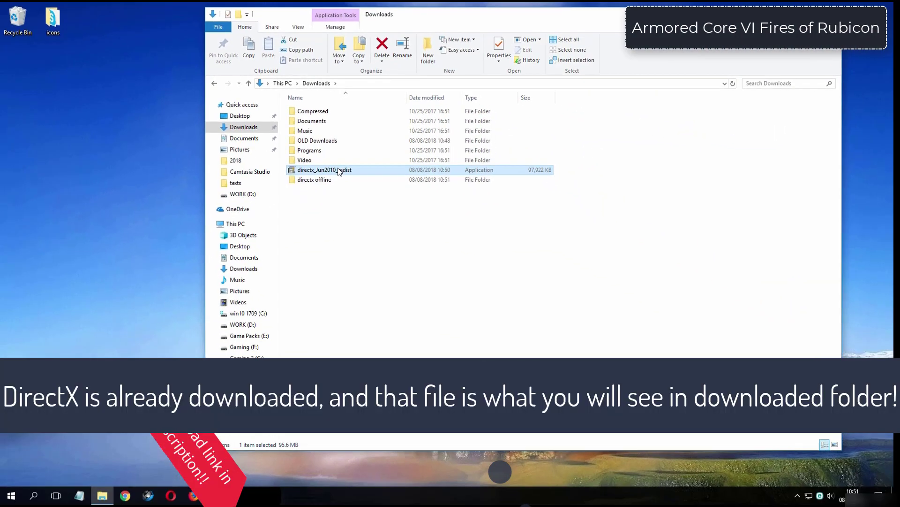
double_click(338, 171)
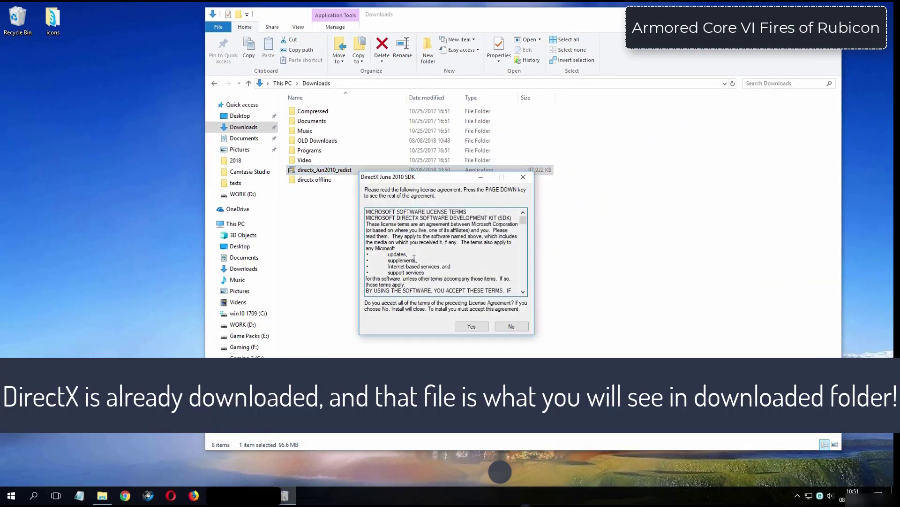
click(463, 328)
Choose the "directx offline" folder in Downloads as the extraction location and extract the package files there
click(503, 259)
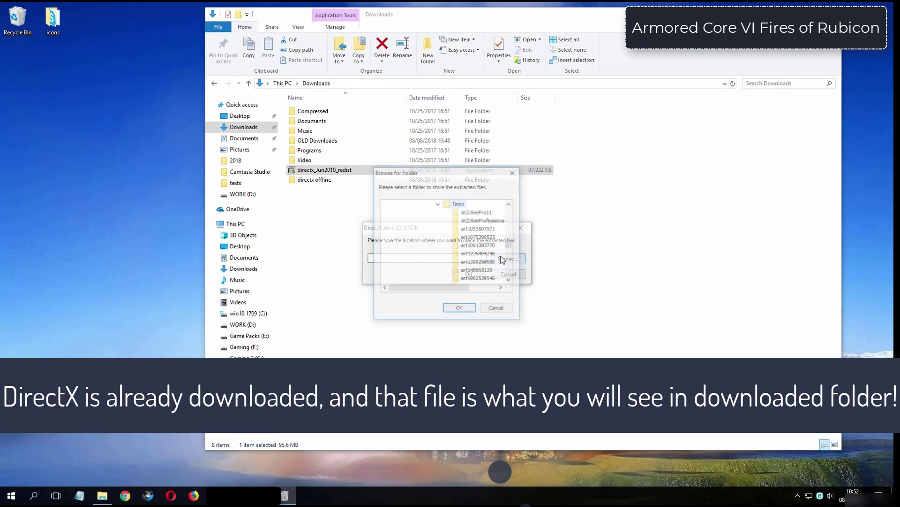
click(438, 204)
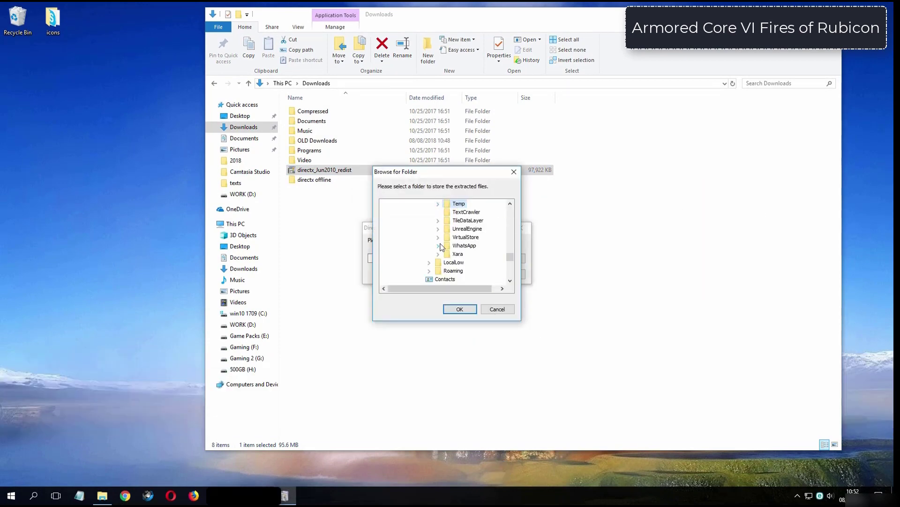
scroll(441, 246, down, 4)
click(447, 205)
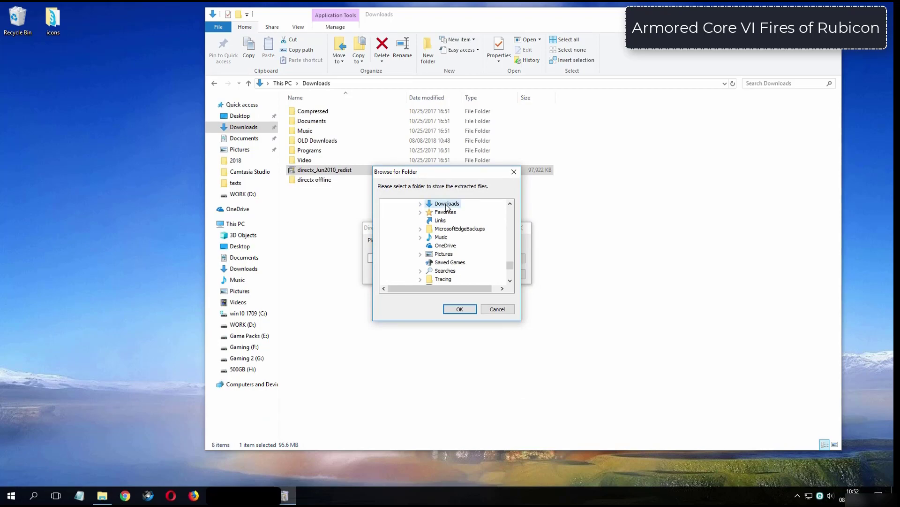
double_click(446, 205)
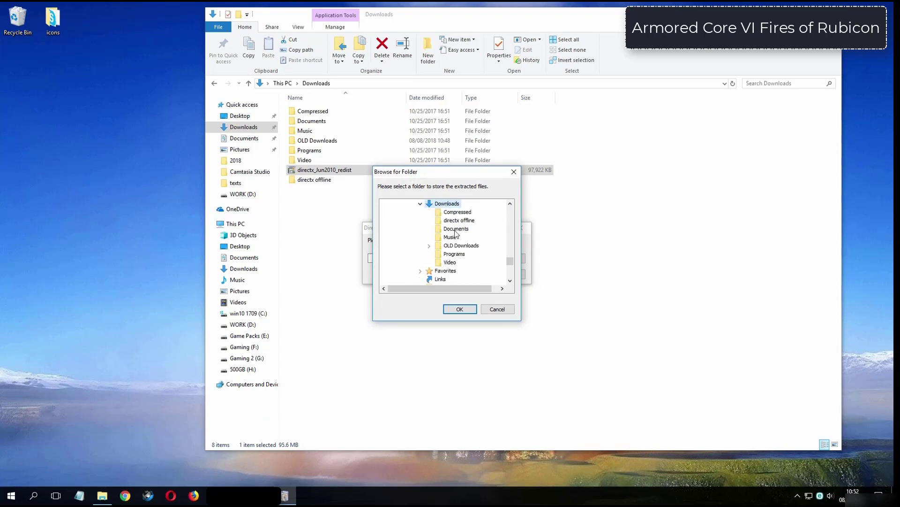
click(456, 222)
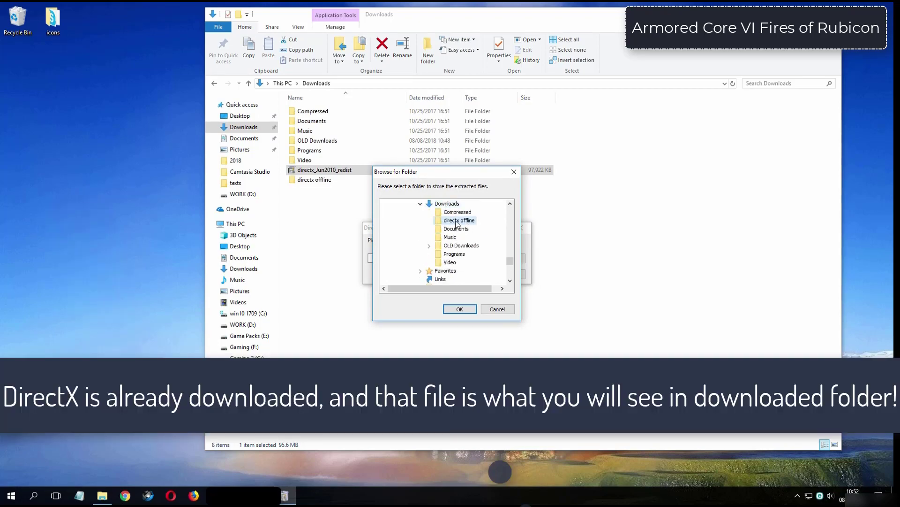
click(462, 309)
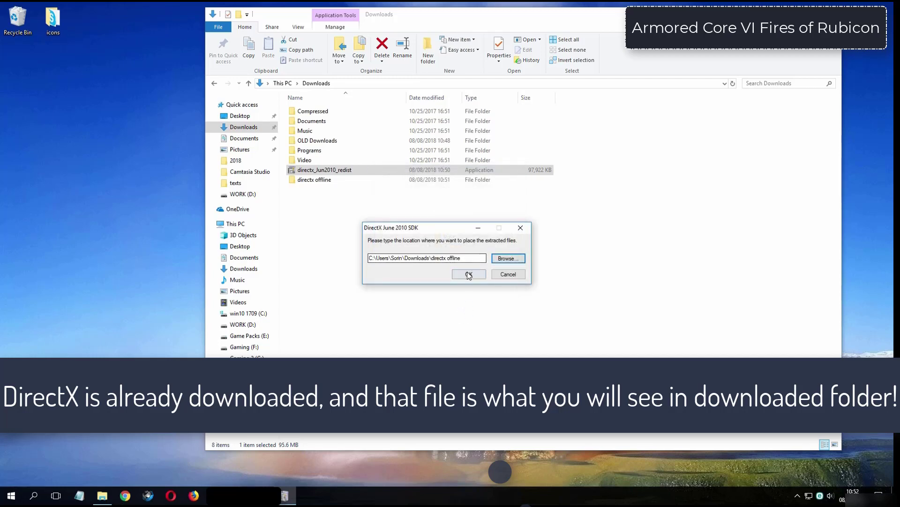
click(469, 274)
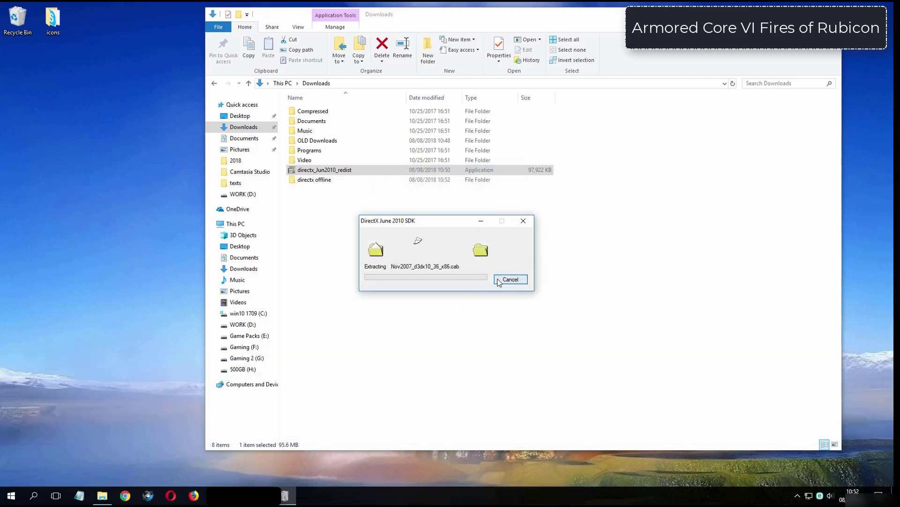
Open the "directx offline" folder and launch the DXSETUP application
double_click(331, 183)
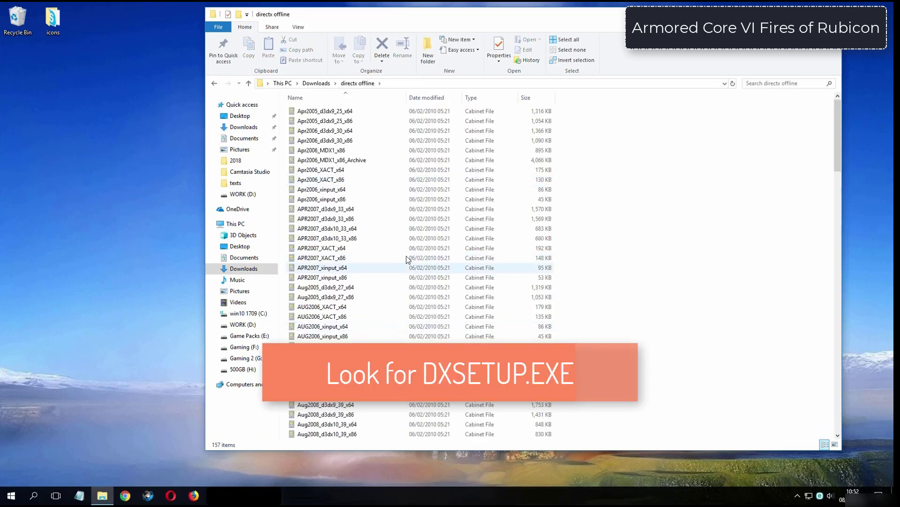
drag(838, 146, 835, 248)
click(370, 258)
click(376, 258)
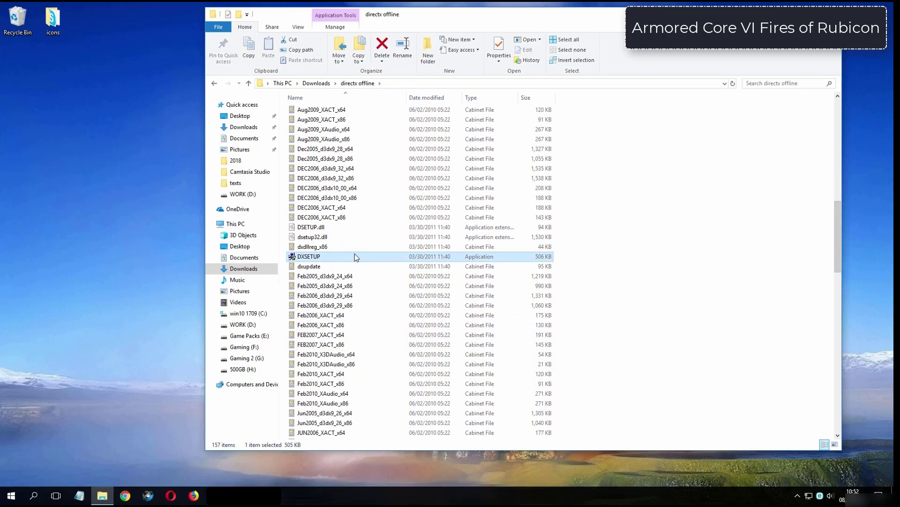
double_click(365, 258)
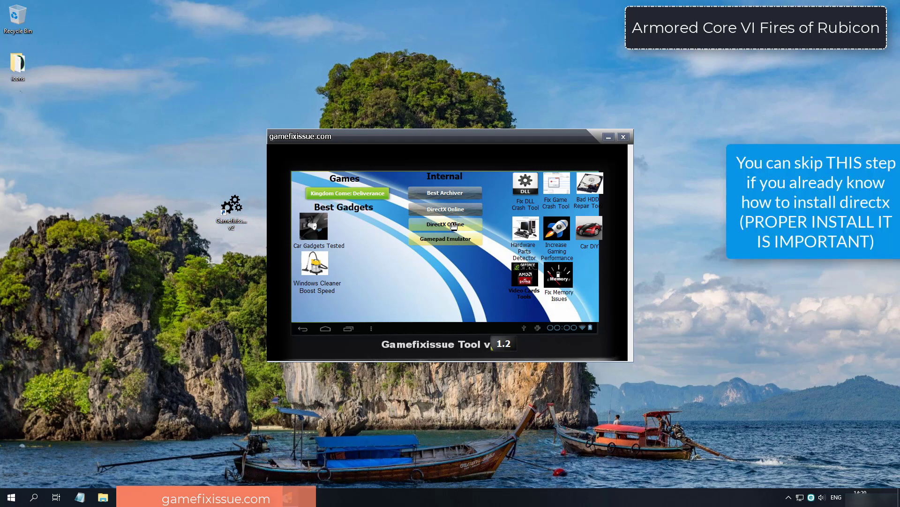
Install DirectX Offline from the Gamefixissue Tool, accepting the agreement, finishing the setup wizard and closing the tool
click(451, 226)
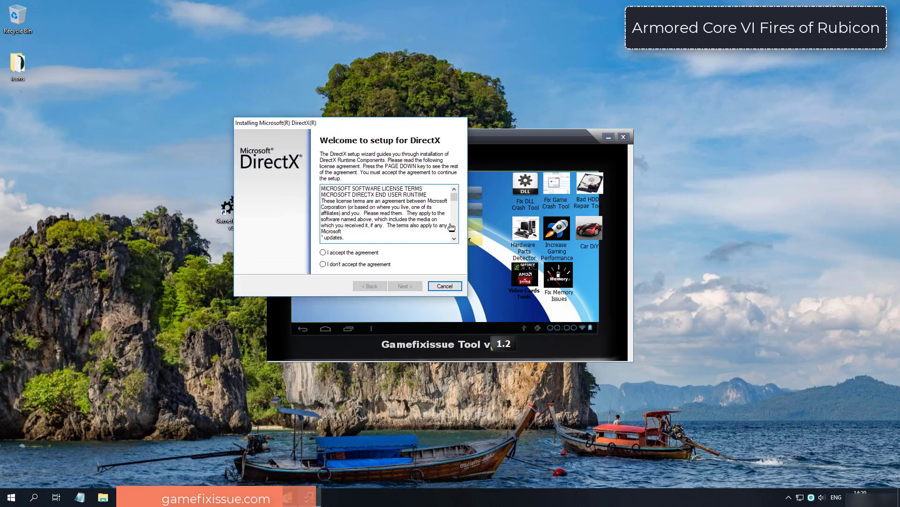
key(alt+a)
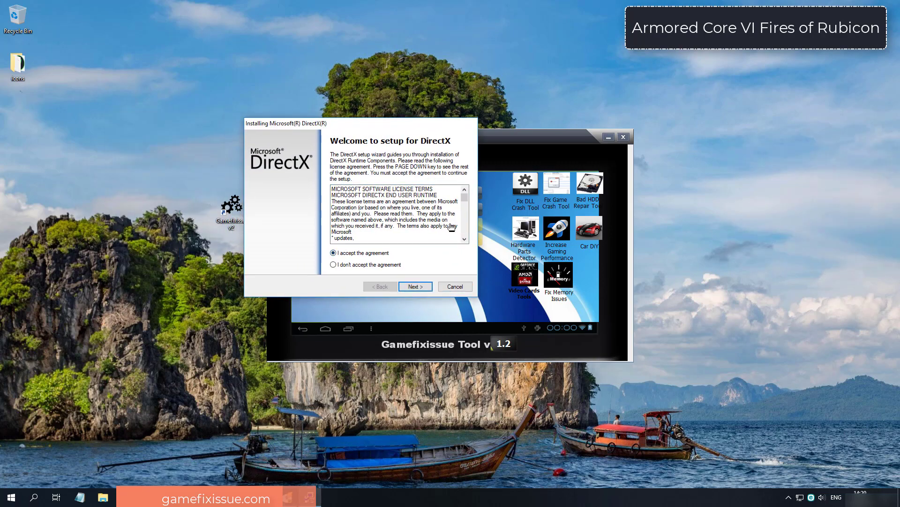
key(Return)
key(Return)
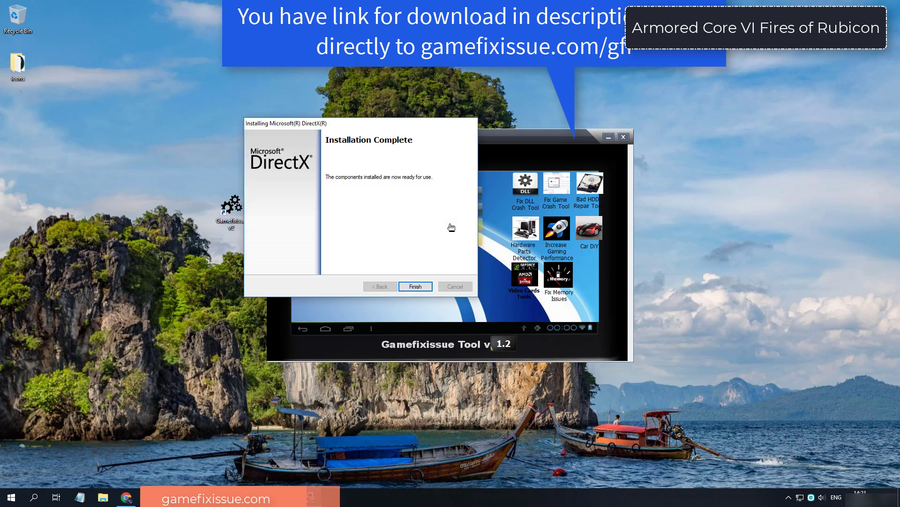
click(412, 286)
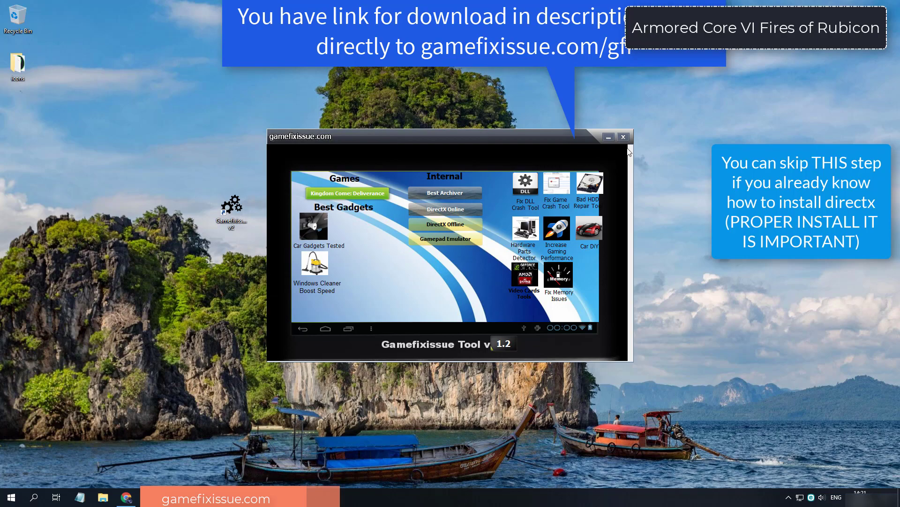
click(624, 137)
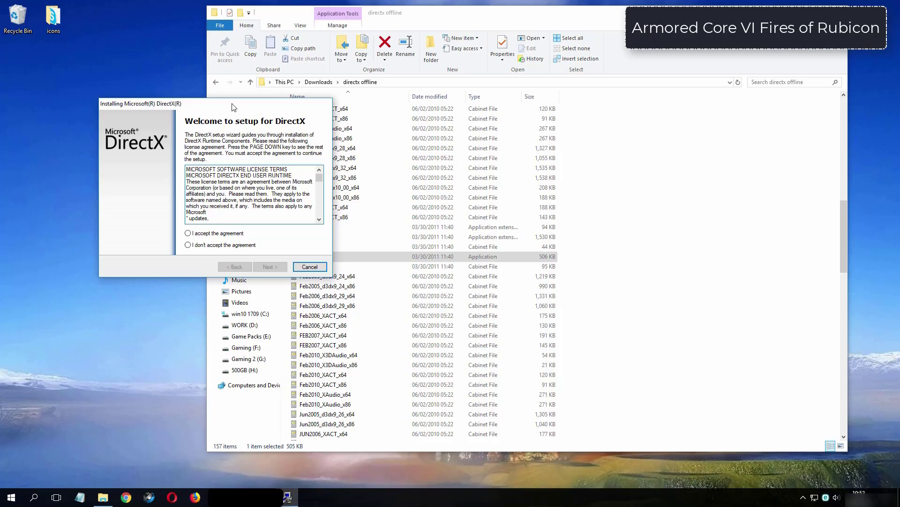
Accept the agreement in the DirectX setup started from the extracted files and complete the installation
drag(235, 157, 429, 113)
click(419, 238)
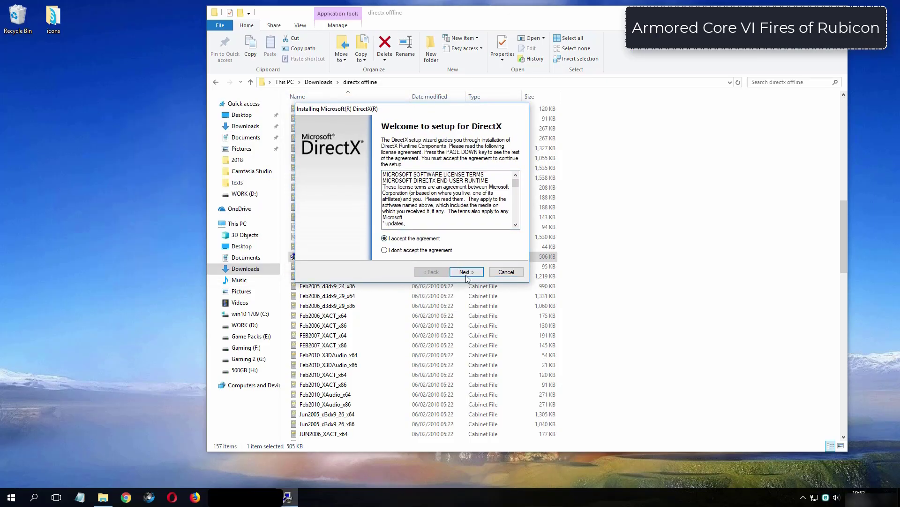
click(465, 275)
click(466, 273)
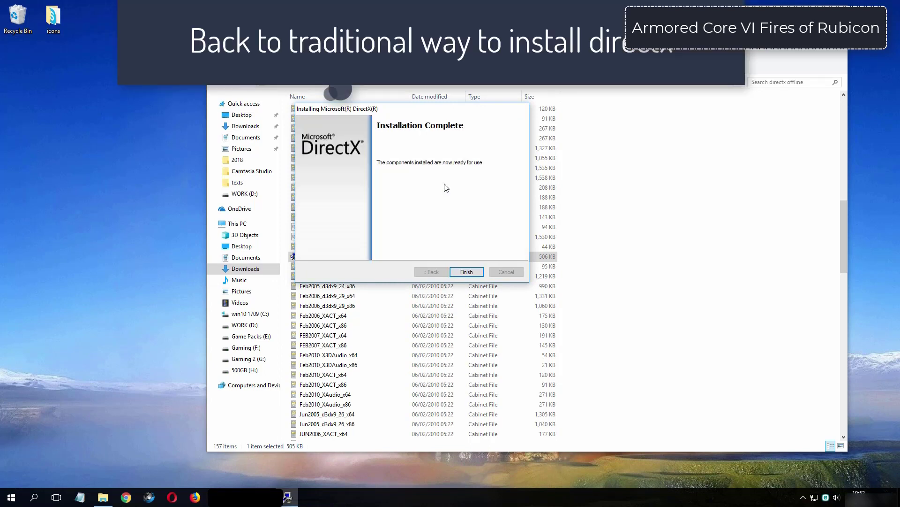
click(467, 272)
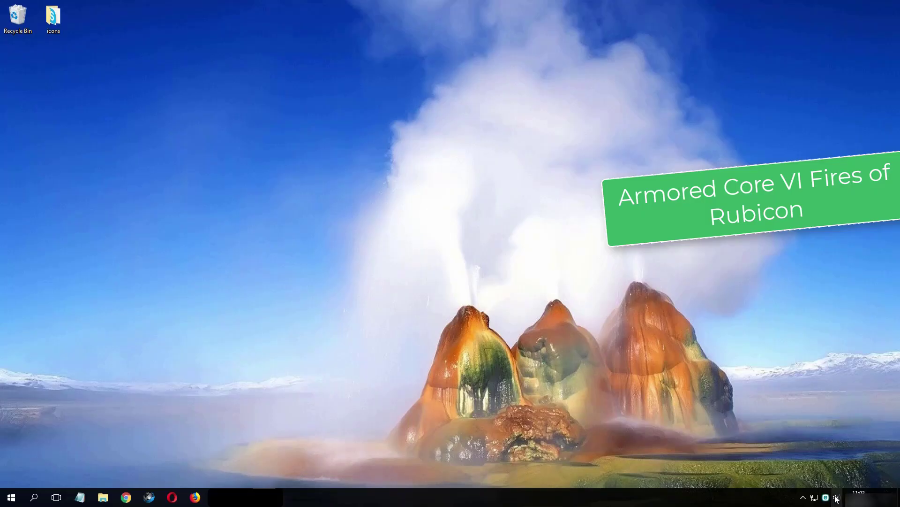
Open the system's playback devices and show the properties of the default Speakers device
right_click(836, 498)
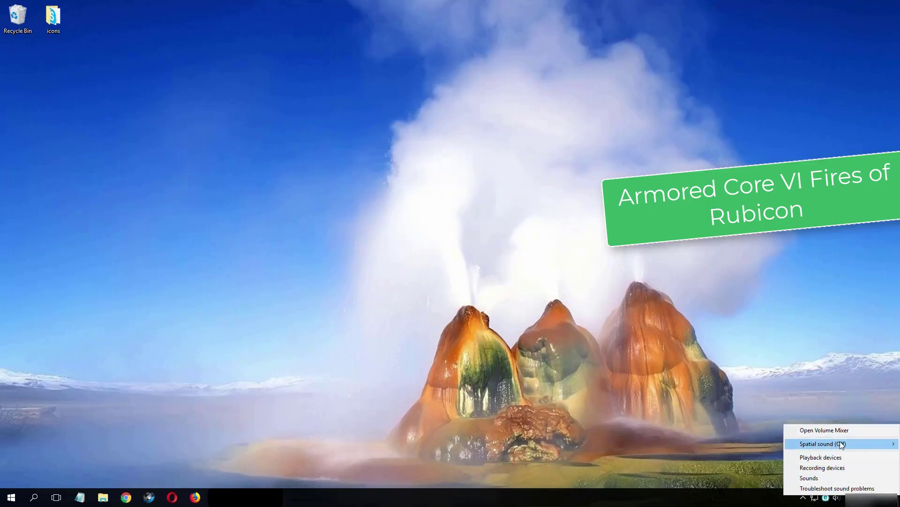
click(822, 458)
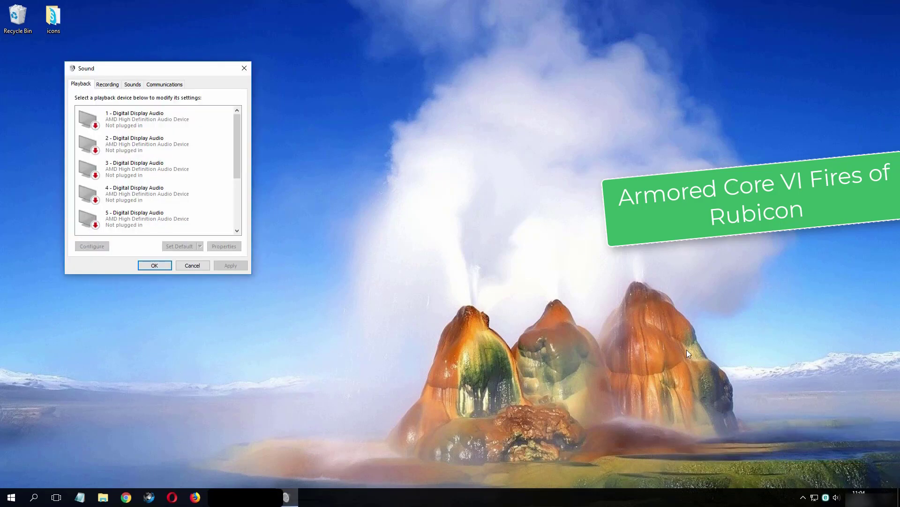
drag(160, 70, 360, 110)
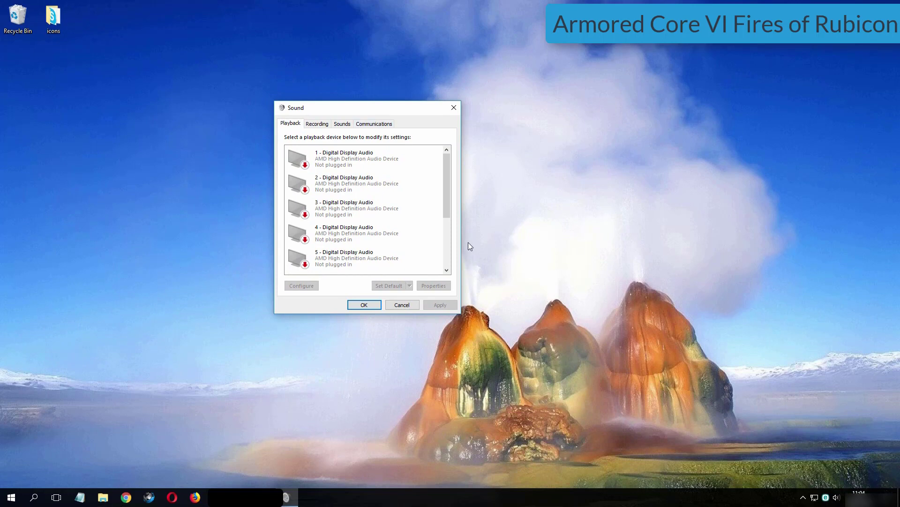
scroll(449, 170, down, 2)
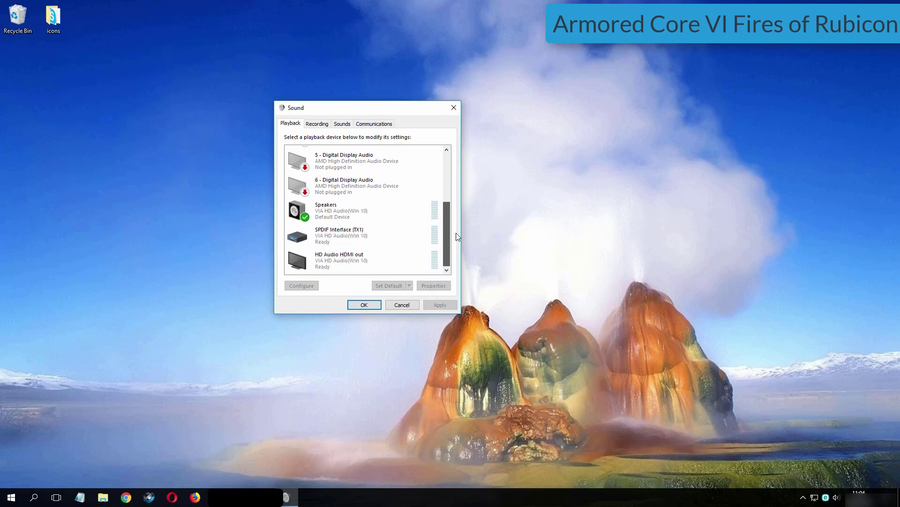
click(303, 217)
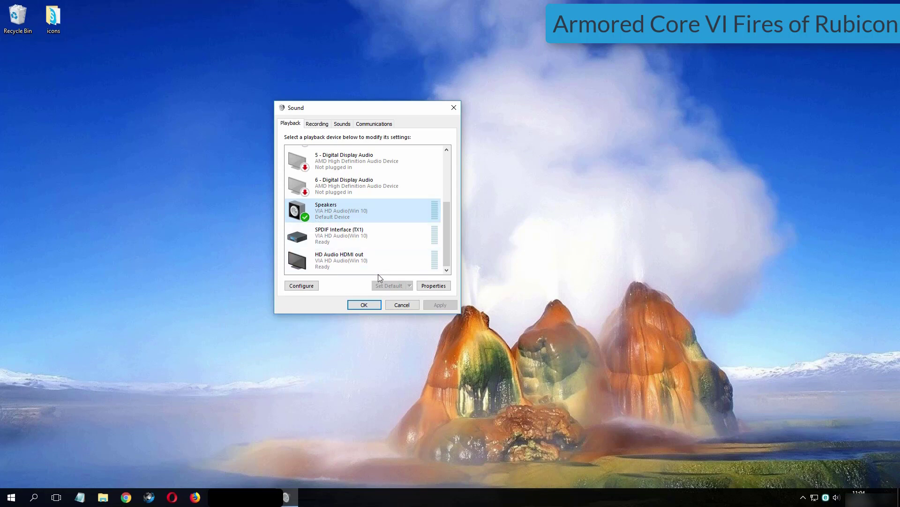
key(Tab)
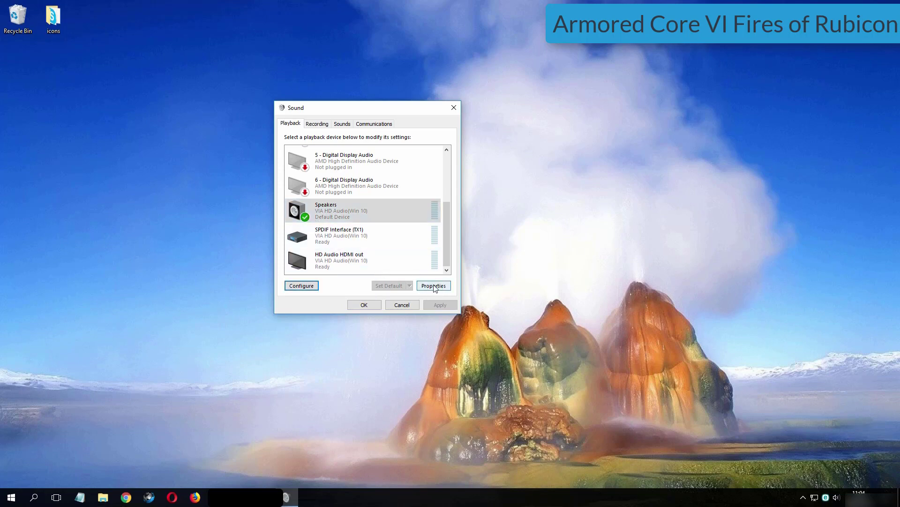
click(434, 286)
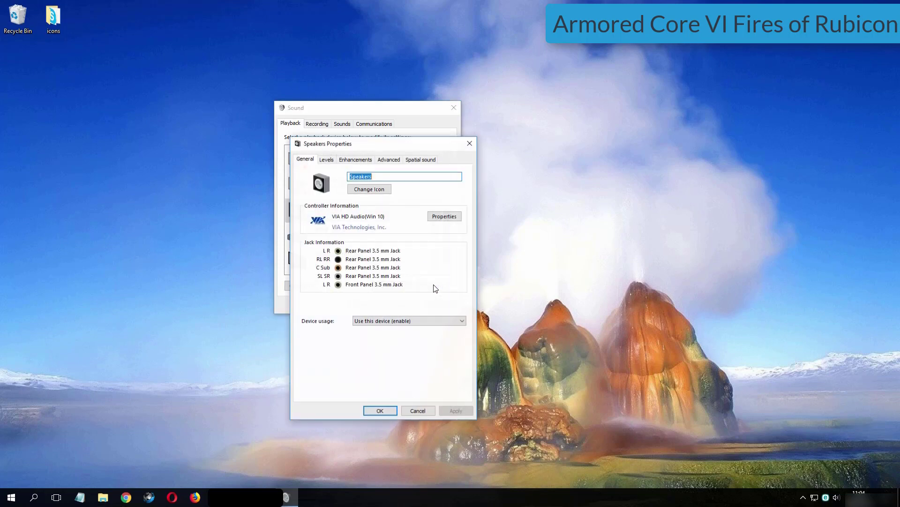
Set the Speakers' default format to 16 bit, 44100 Hz (CD Quality), apply it despite the device being in use, and close the sound settings
click(386, 162)
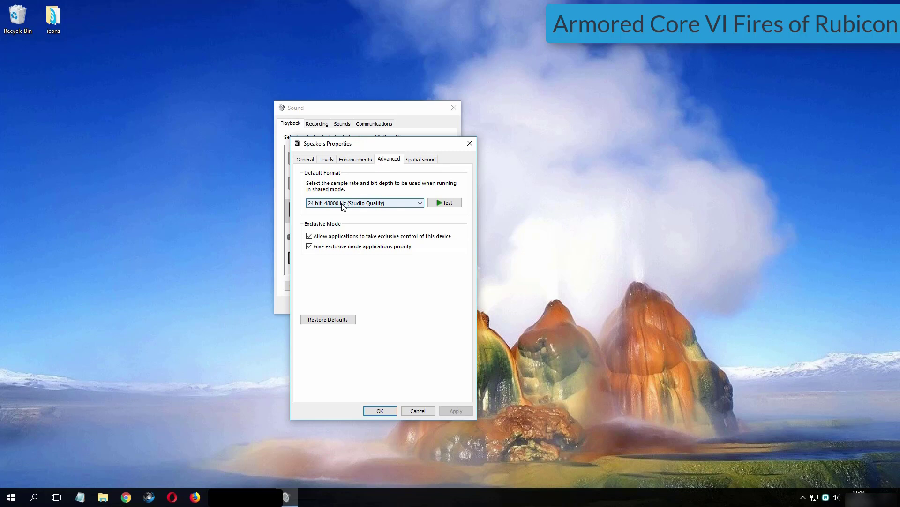
click(366, 205)
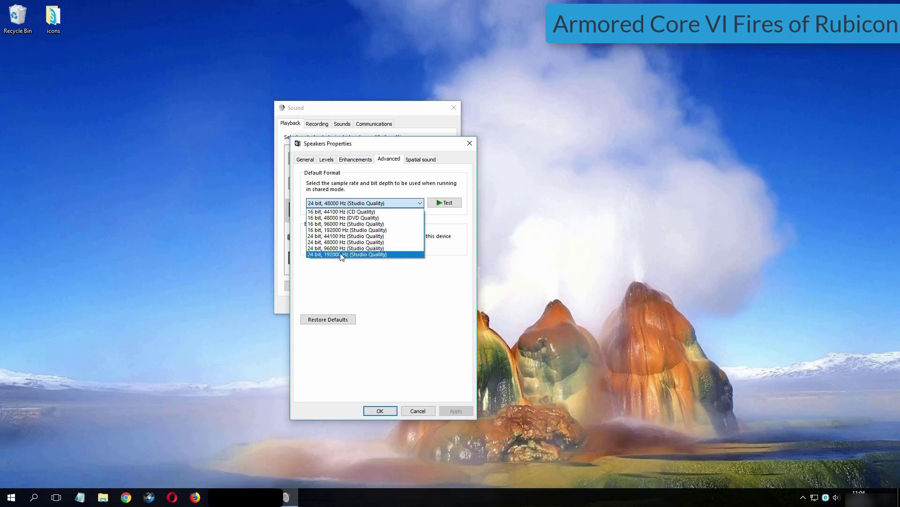
click(342, 254)
click(361, 203)
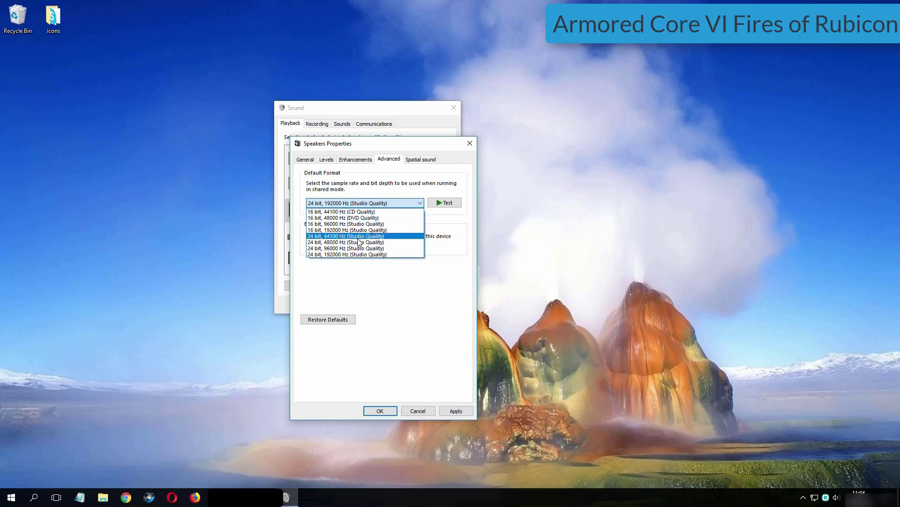
click(357, 212)
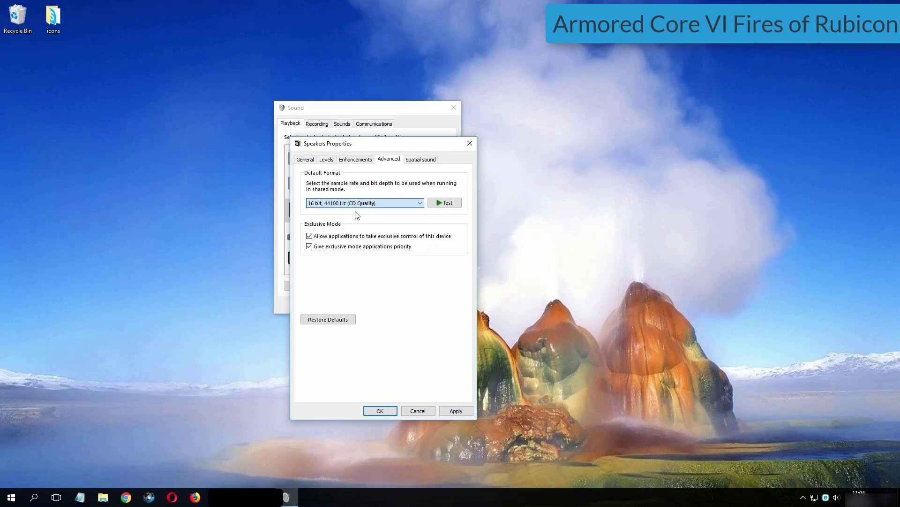
click(456, 411)
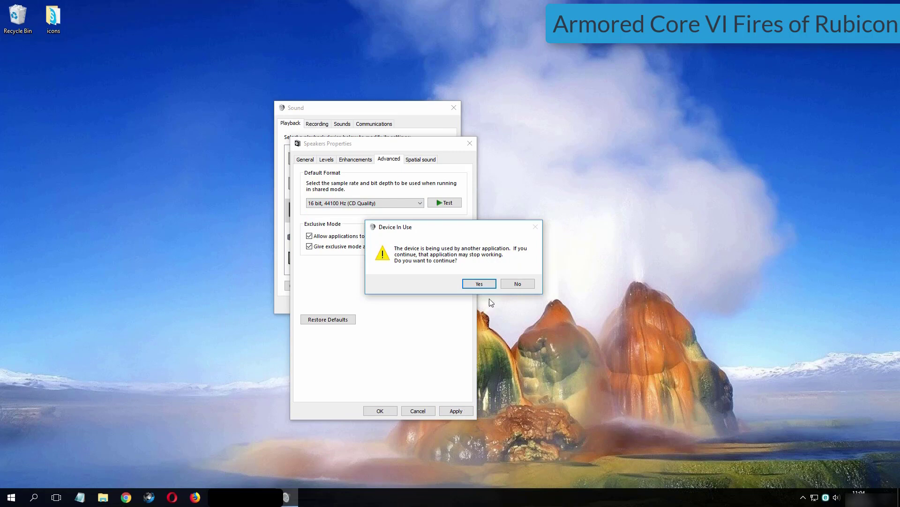
click(468, 284)
click(380, 411)
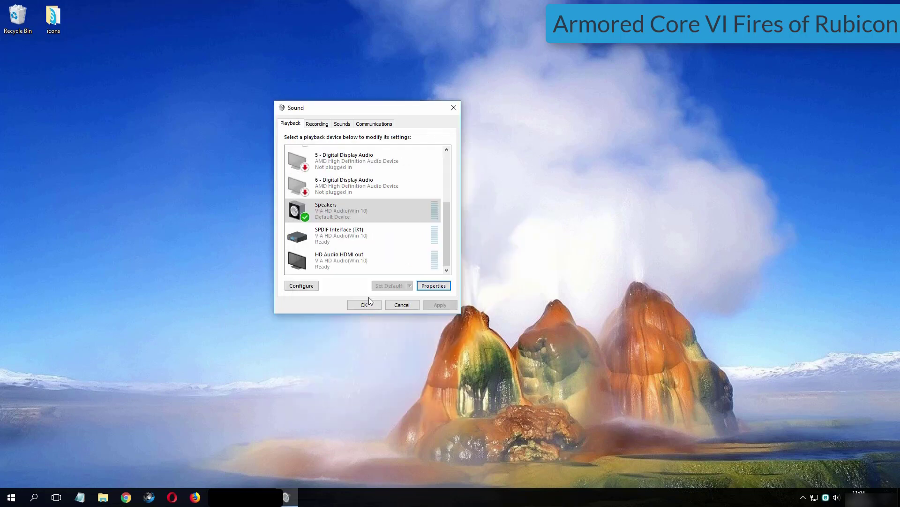
click(364, 302)
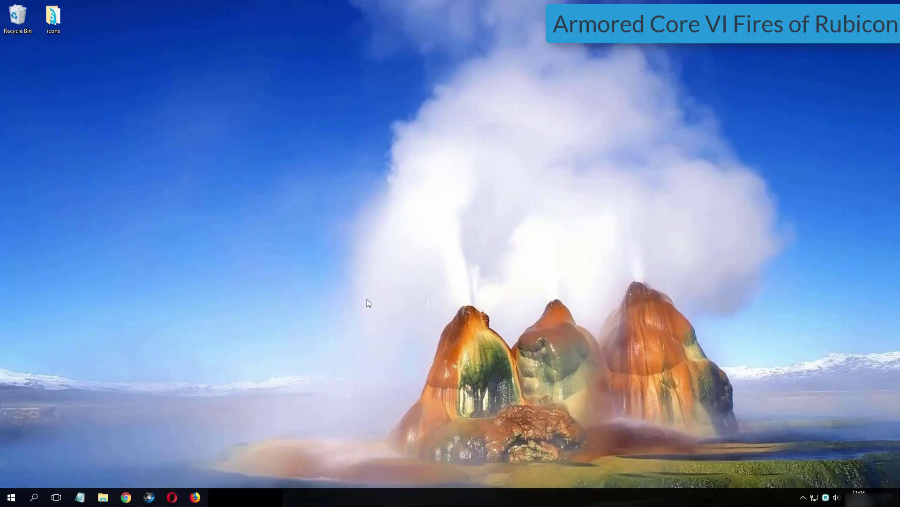
right_click(366, 299)
click(384, 325)
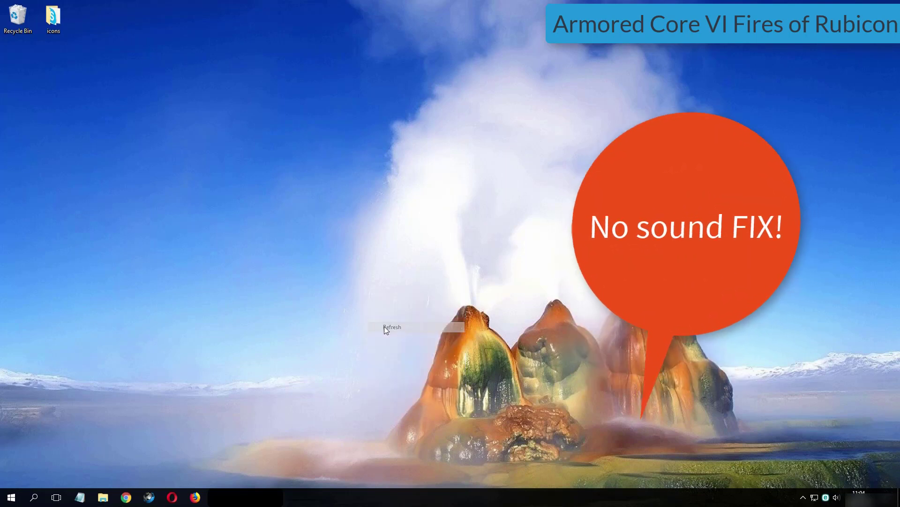
Reopen the system's playback devices and bring up the properties of the default Speakers device
right_click(837, 497)
click(823, 463)
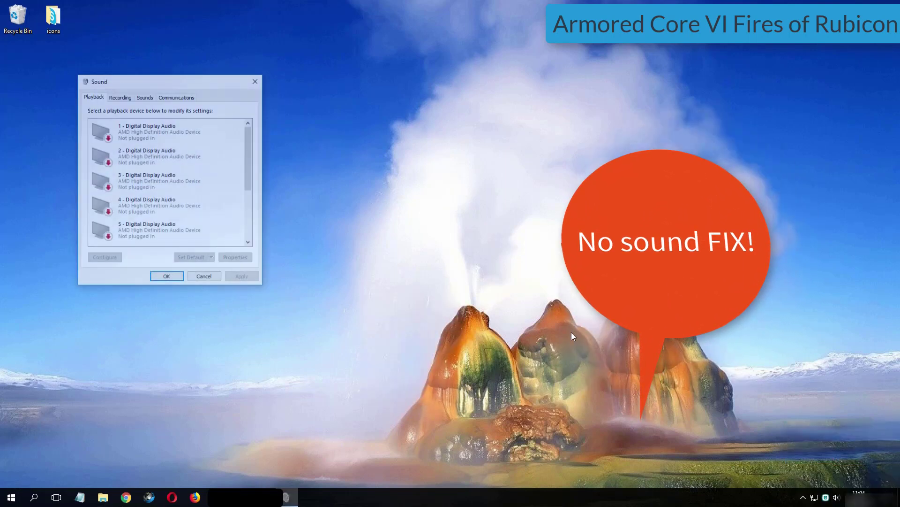
drag(140, 79, 249, 102)
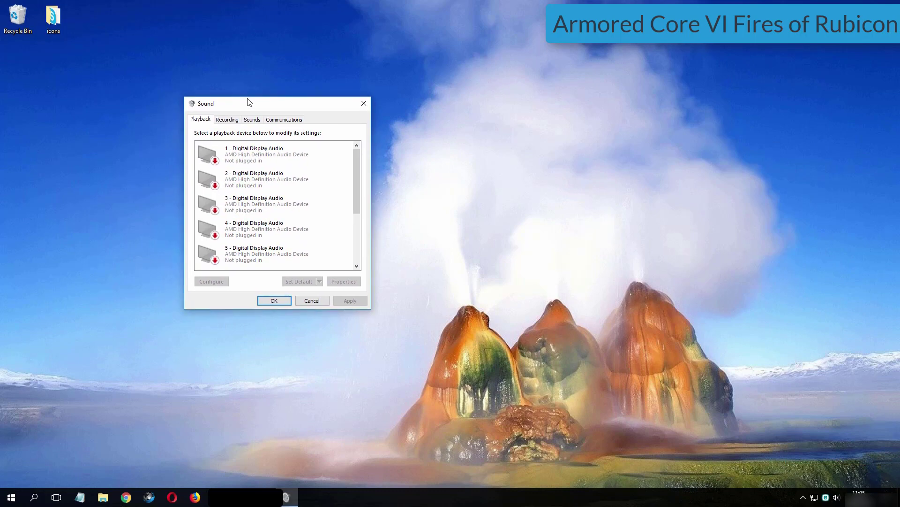
scroll(327, 204, down, 1)
scroll(327, 204, down, 2)
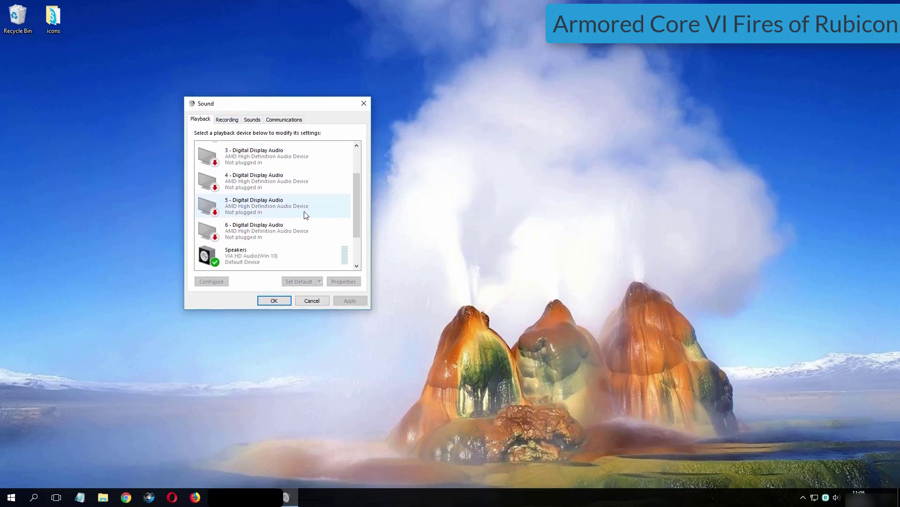
click(256, 235)
double_click(249, 241)
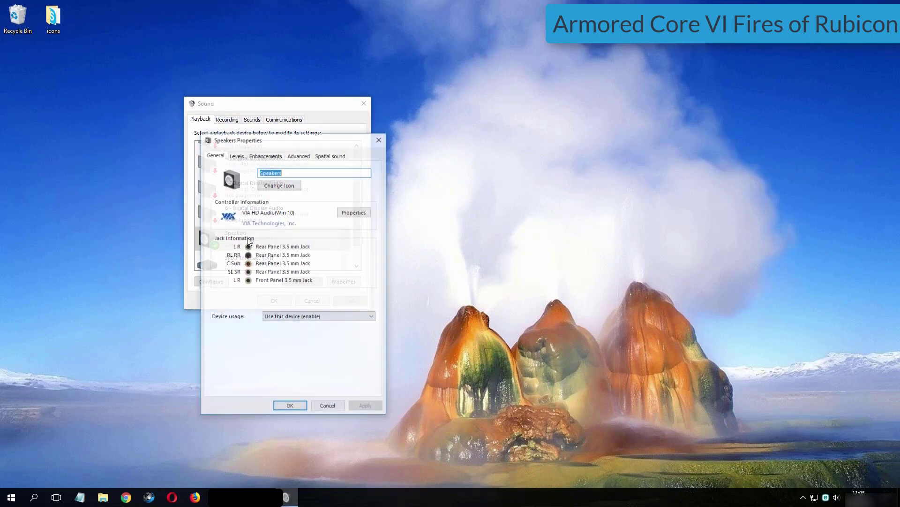
Set the Speakers' default format to 24 bit, 192000 Hz (Studio Quality) and confirm the device properties
click(300, 156)
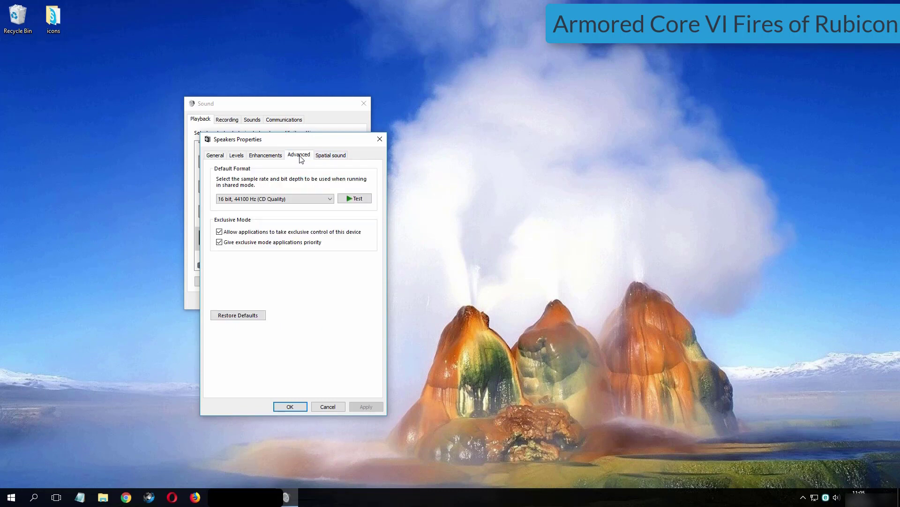
click(281, 199)
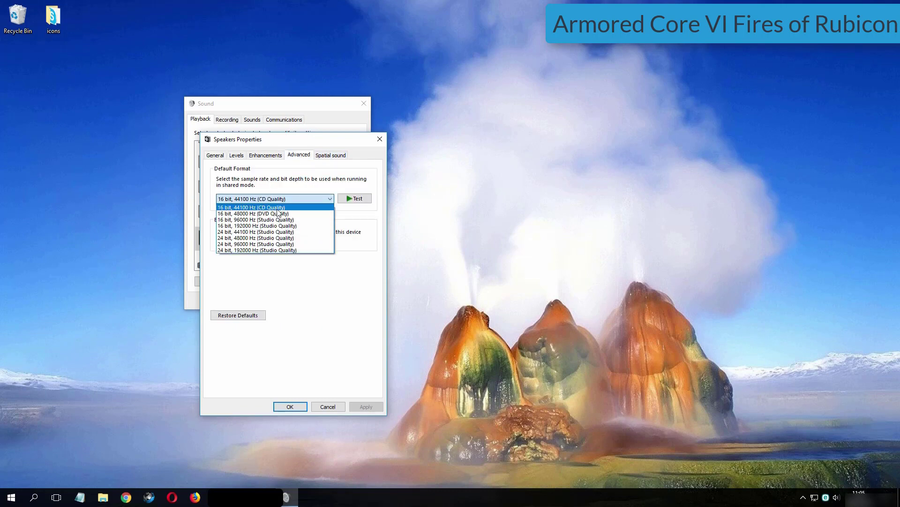
click(295, 250)
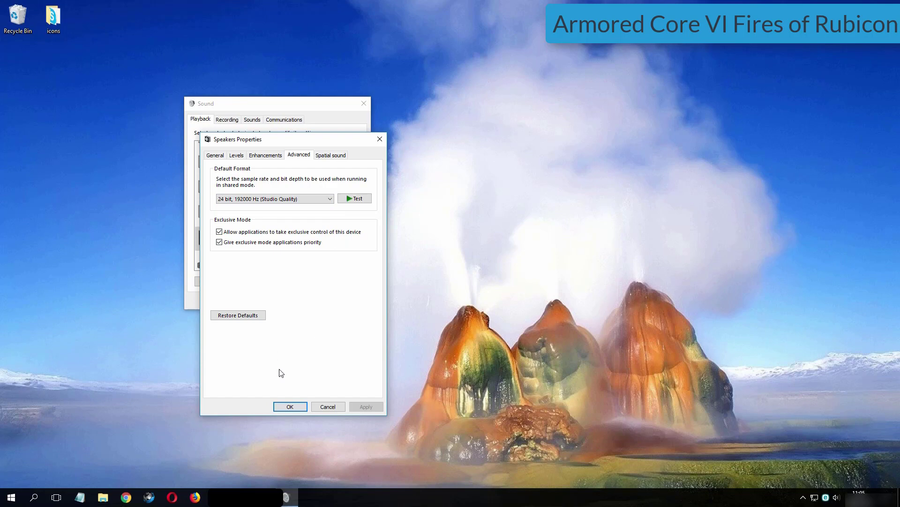
click(290, 407)
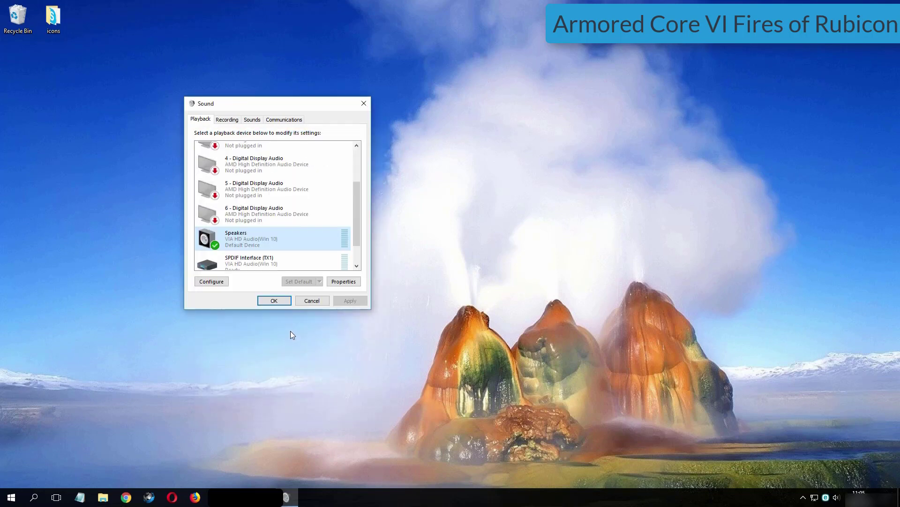